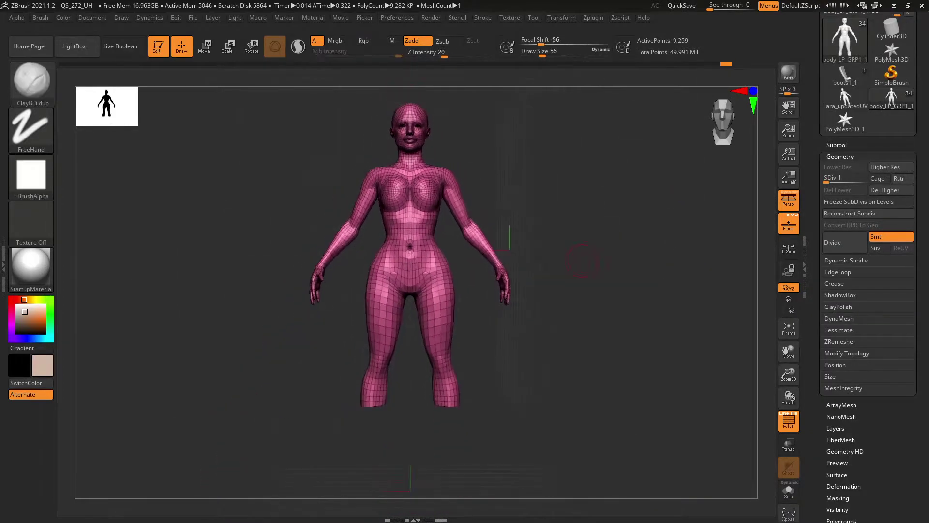
# Inspect the body mesh's flattened UV layout with Morph UV, and restore its normal 3D shape.
pyautogui.click(840, 156)
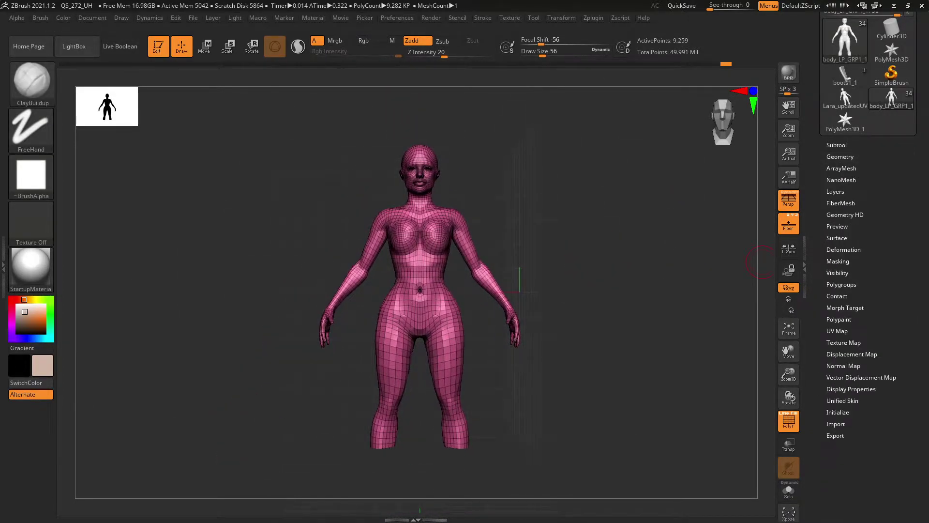
pyautogui.click(837, 330)
pyautogui.click(844, 340)
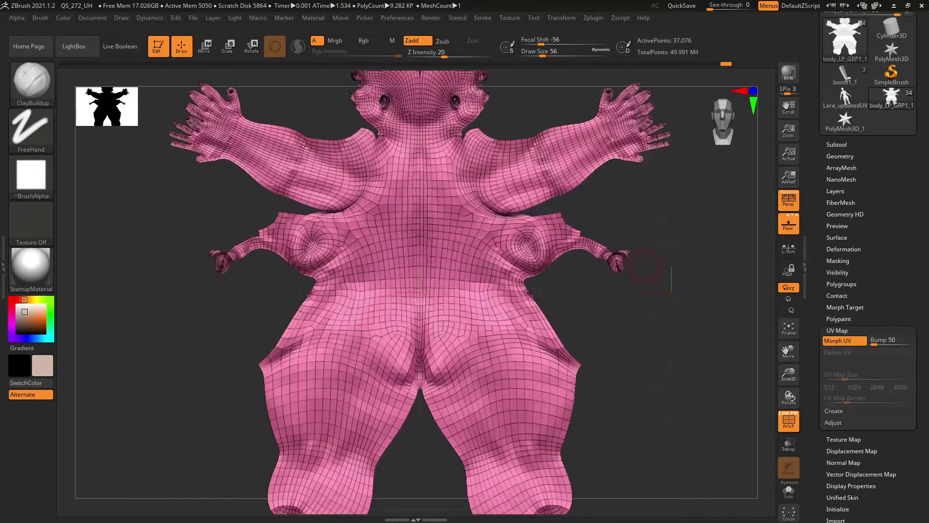
pyautogui.keyDown('ctrl'); pyautogui.moveTo(645, 265); pyautogui.dragTo(625, 247, button='right'); pyautogui.keyUp('ctrl')
pyautogui.moveTo(541, 194)
pyautogui.keyDown('ctrl'); pyautogui.mouseDown(button='right')
pyautogui.moveTo(578, 197)
pyautogui.moveTo(592, 242)
pyautogui.moveTo(551, 256)
pyautogui.moveTo(603, 271)
pyautogui.mouseUp(button='right'); pyautogui.keyUp('ctrl')
pyautogui.click(845, 340)
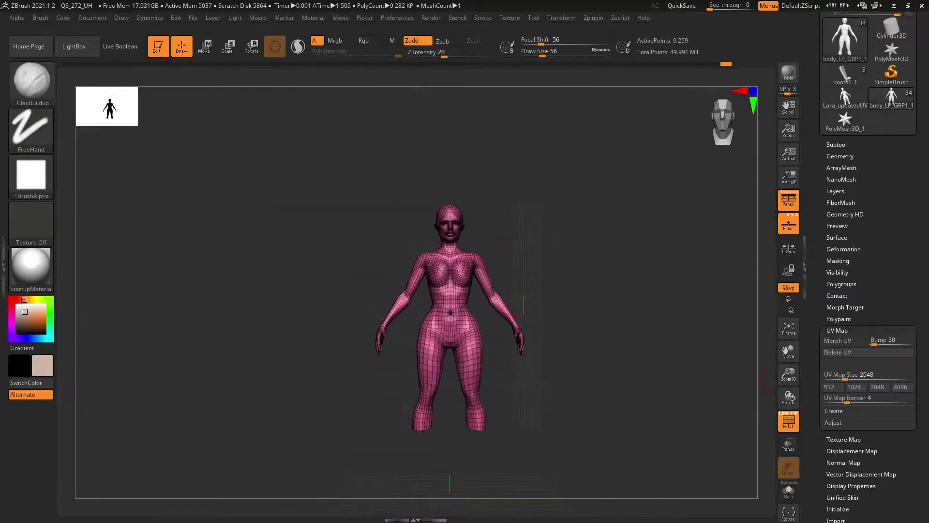
pyautogui.keyDown('ctrl'); pyautogui.moveTo(563, 218); pyautogui.dragTo(600, 339, button='right'); pyautogui.keyUp('ctrl')
pyautogui.keyDown('ctrl'); pyautogui.moveTo(628, 301); pyautogui.dragTo(619, 228, button='right'); pyautogui.keyUp('ctrl')
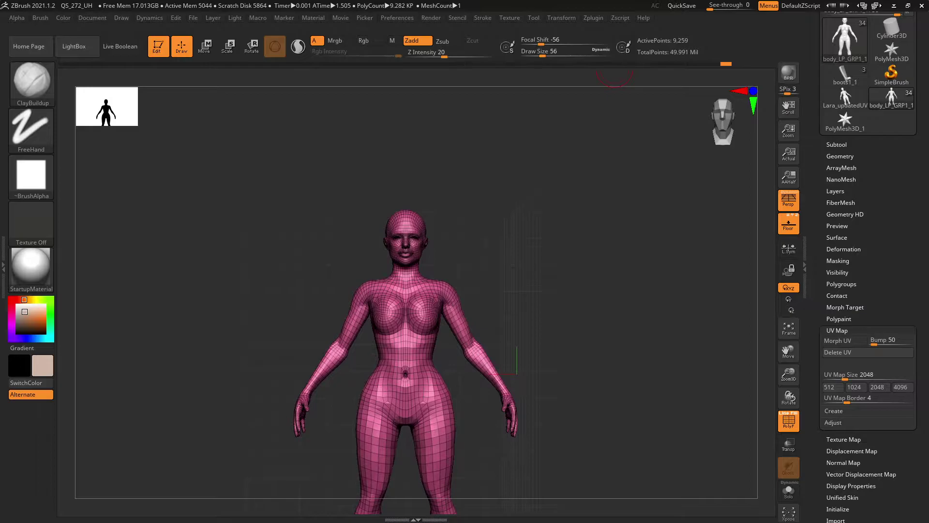
# Try to export the body mesh as an OBJ file into the 2.21.21 assets folder.
pyautogui.click(593, 18)
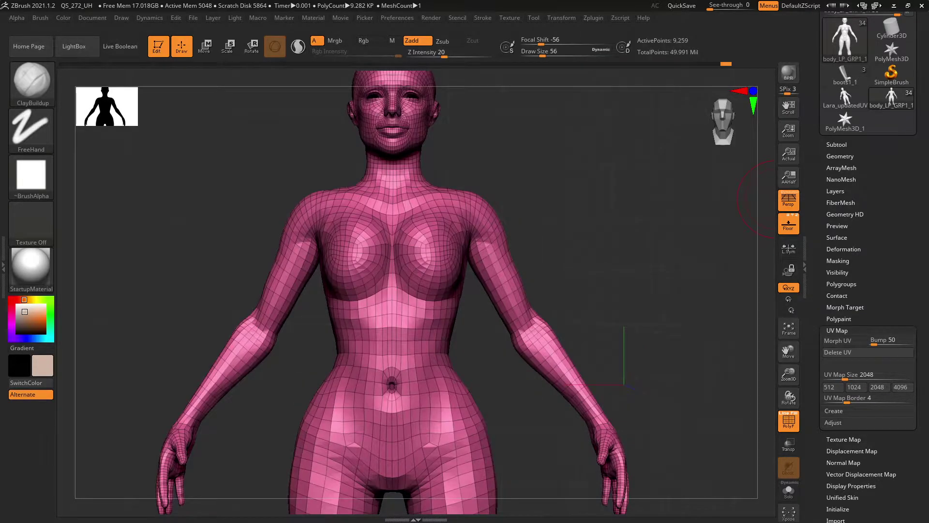
pyautogui.scroll(5, 869, 266)
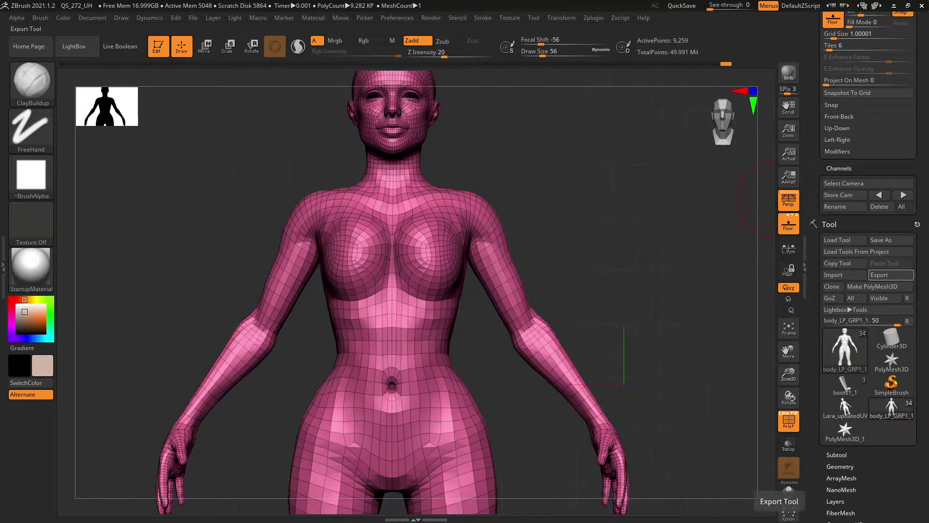
pyautogui.click(885, 275)
pyautogui.doubleClick(364, 187)
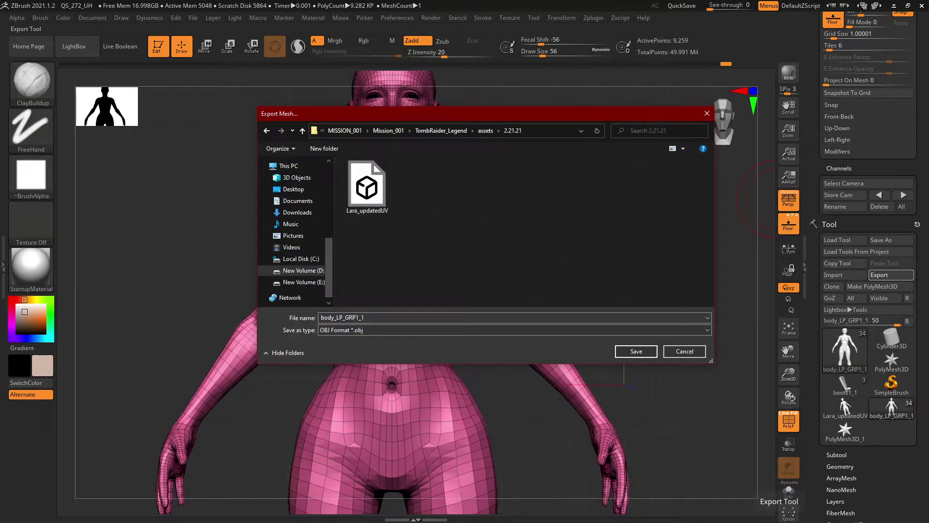
pyautogui.click(376, 317)
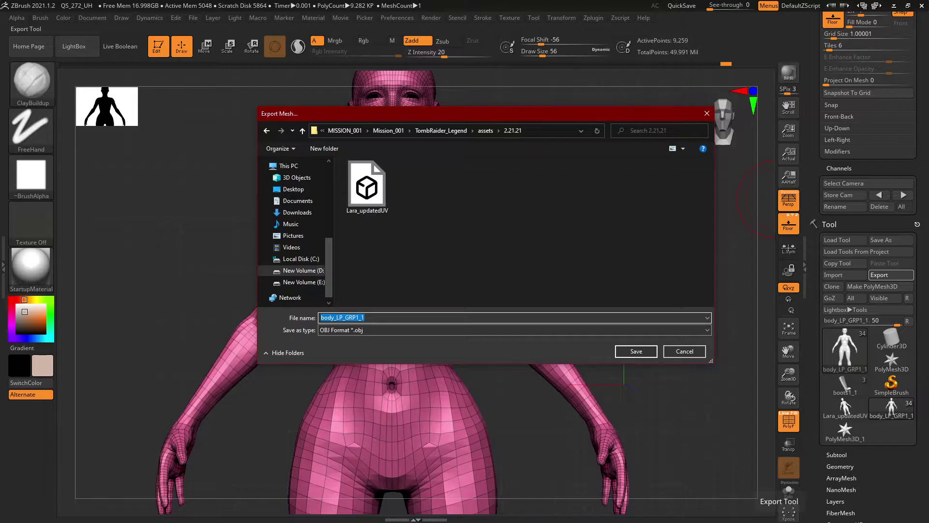
pyautogui.write('k')
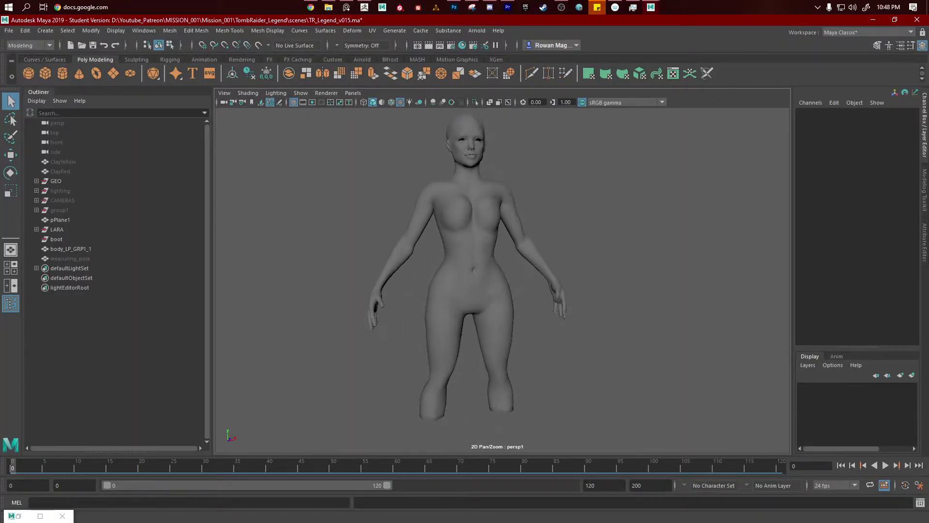
# Select the body_LP_GRP1_1 mesh and examine its wireframe from the front.
pyautogui.keyDown('alt'); pyautogui.moveTo(484, 290); pyautogui.dragTo(501, 285); pyautogui.keyUp('alt')
pyautogui.keyDown('alt'); pyautogui.moveTo(484, 290); pyautogui.dragTo(522, 290, button='right'); pyautogui.keyUp('alt')
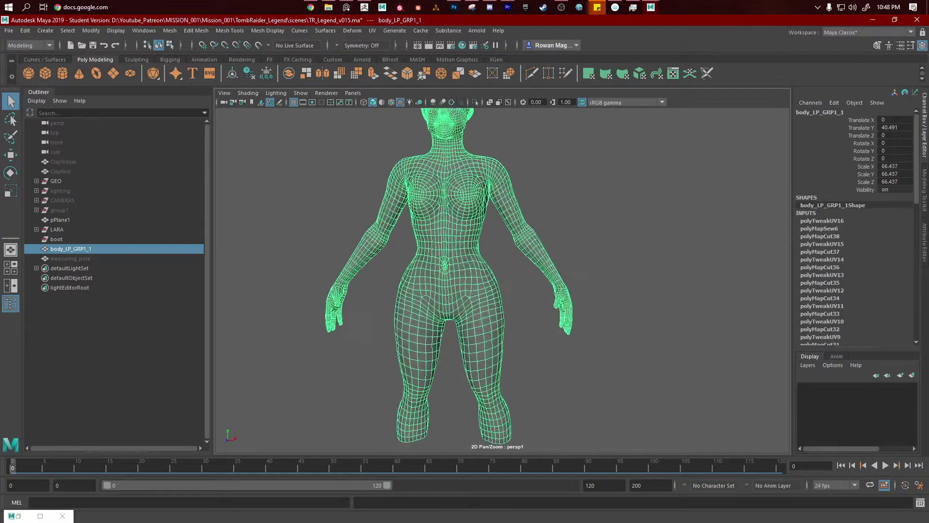
pyautogui.keyDown('alt'); pyautogui.moveTo(494, 241); pyautogui.dragTo(545, 300, button='middle'); pyautogui.keyUp('alt')
pyautogui.moveTo(544, 300)
pyautogui.keyDown('alt'); pyautogui.mouseDown()
pyautogui.moveTo(428, 293)
pyautogui.moveTo(546, 301)
pyautogui.mouseUp(); pyautogui.keyUp('alt')
pyautogui.keyDown('alt'); pyautogui.moveTo(545, 301); pyautogui.dragTo(507, 301, button='right'); pyautogui.keyUp('alt')
pyautogui.keyDown('alt'); pyautogui.moveTo(507, 301); pyautogui.dragTo(497, 247, button='middle'); pyautogui.keyUp('alt')
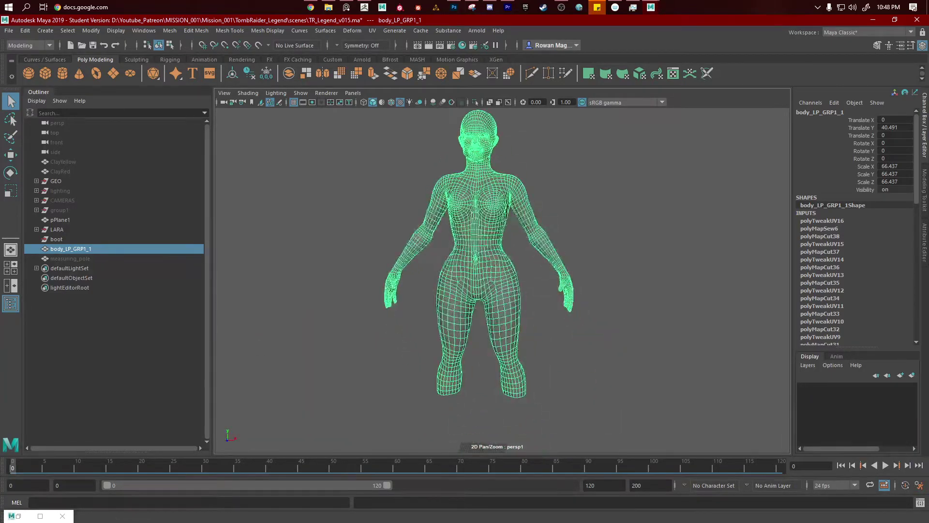
pyautogui.keyDown('alt'); pyautogui.moveTo(497, 246); pyautogui.dragTo(460, 246, button='right'); pyautogui.keyUp('alt')
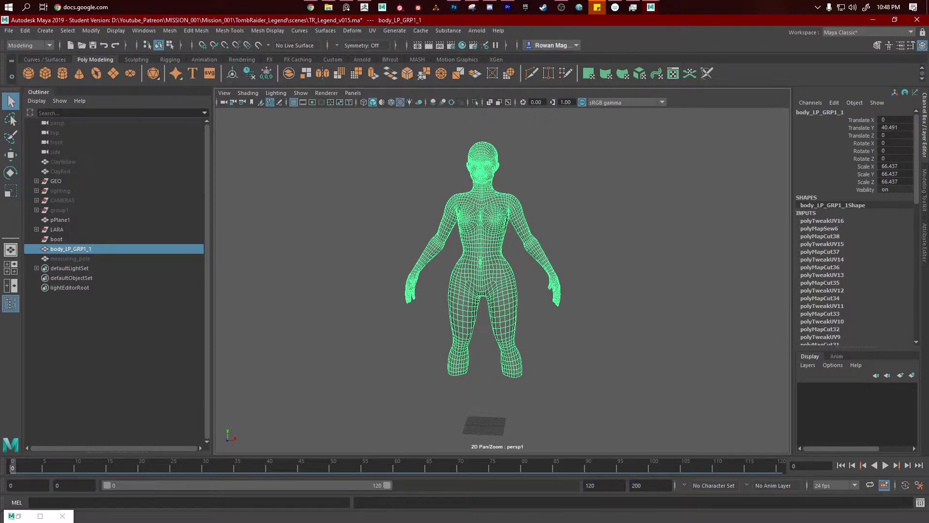
pyautogui.keyDown('alt'); pyautogui.moveTo(459, 246); pyautogui.dragTo(468, 246); pyautogui.keyUp('alt')
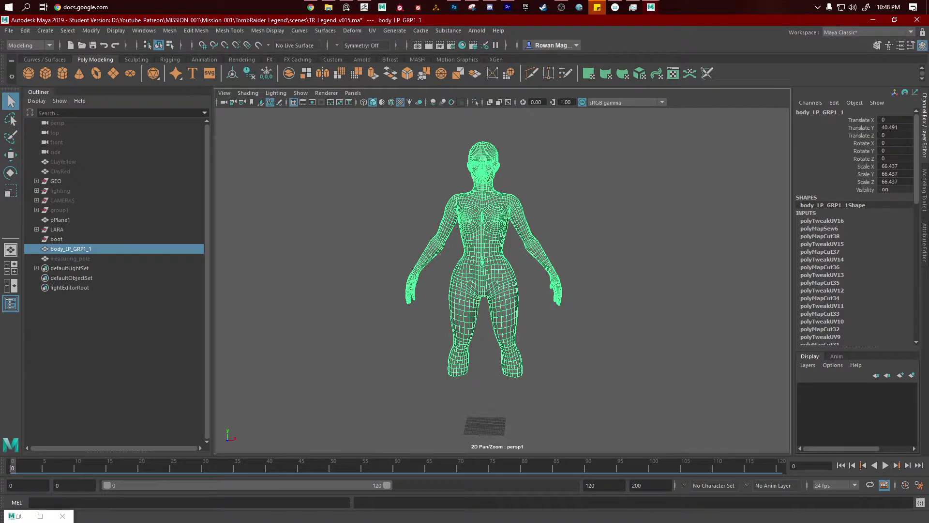
# Open the UV Editor for the body_LP_GRP1_1 mesh and inspect its UV layout.
pyautogui.click(372, 31)
pyautogui.click(402, 47)
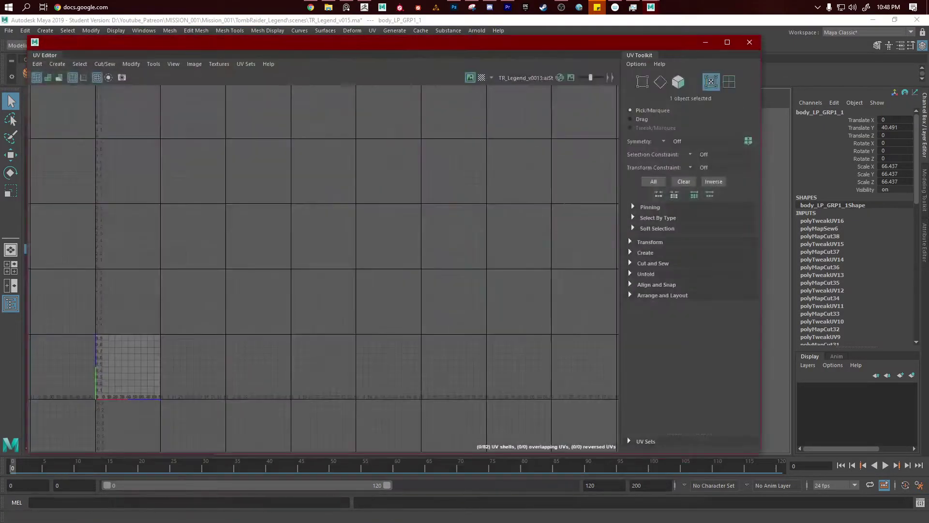
pyautogui.moveTo(540, 42); pyautogui.dragTo(529, 103)
pyautogui.moveTo(356, 279)
pyautogui.keyDown('alt'); pyautogui.mouseDown(button='right')
pyautogui.moveTo(310, 278)
pyautogui.moveTo(341, 278)
pyautogui.mouseUp(button='right'); pyautogui.keyUp('alt')
pyautogui.moveTo(86, 173); pyautogui.dragTo(90, 205)
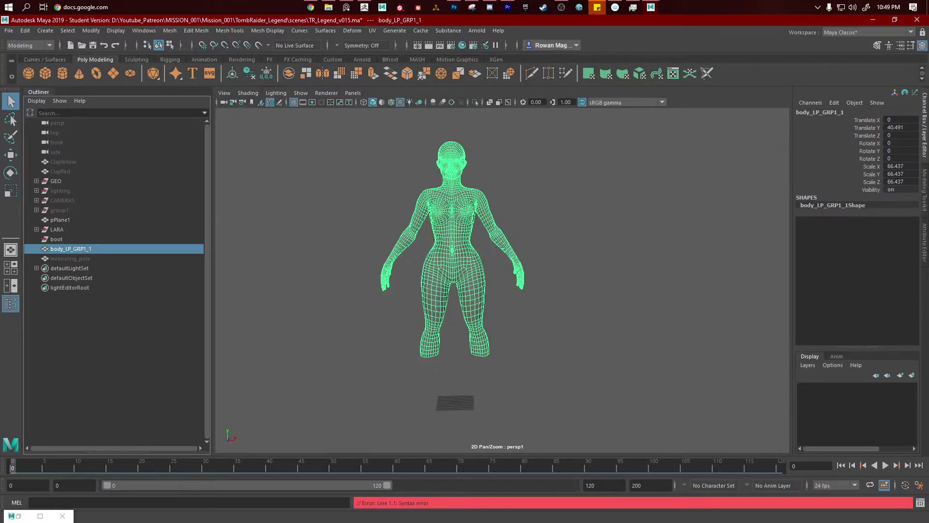
# Rename the body_LP_GRP1_1 mesh as lara_newUV.
pyautogui.doubleClick(71, 248)
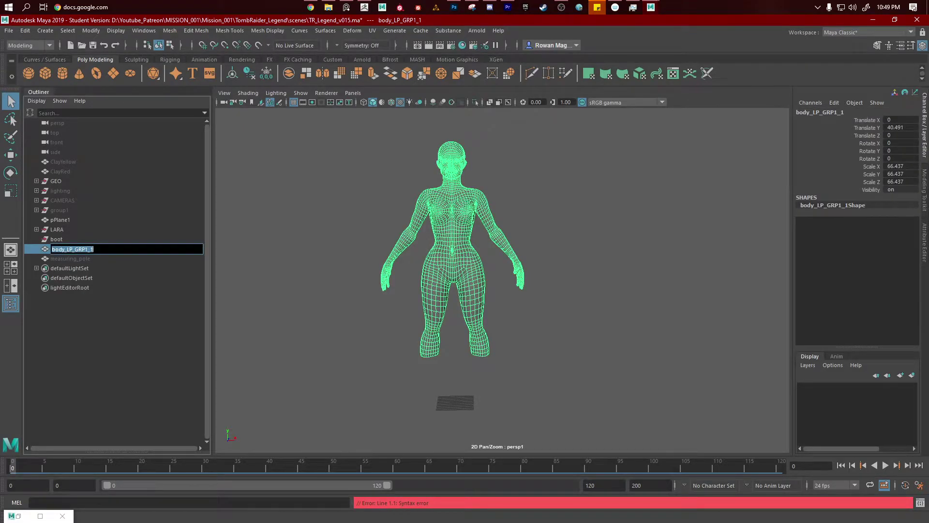
pyautogui.write('lara_new')
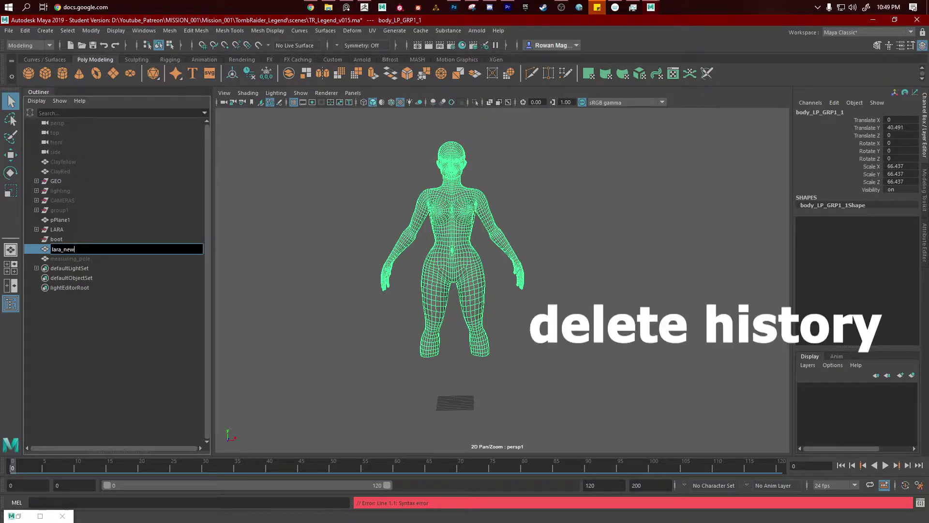
pyautogui.write('UV')
pyautogui.press('Return')
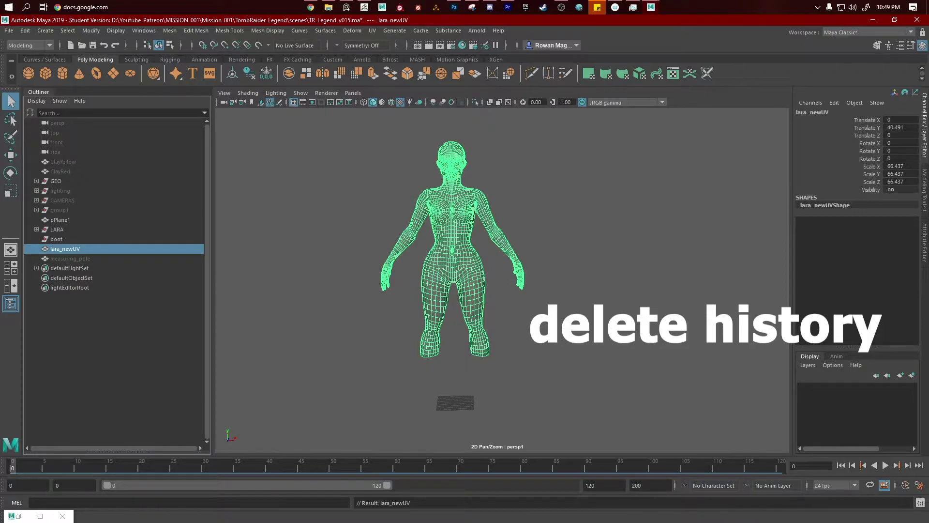
# Set up an export of only the selected lara_newUV mesh to the 2.21.21 folder and choose another file type.
pyautogui.click(9, 30)
pyautogui.moveTo(72, 180)
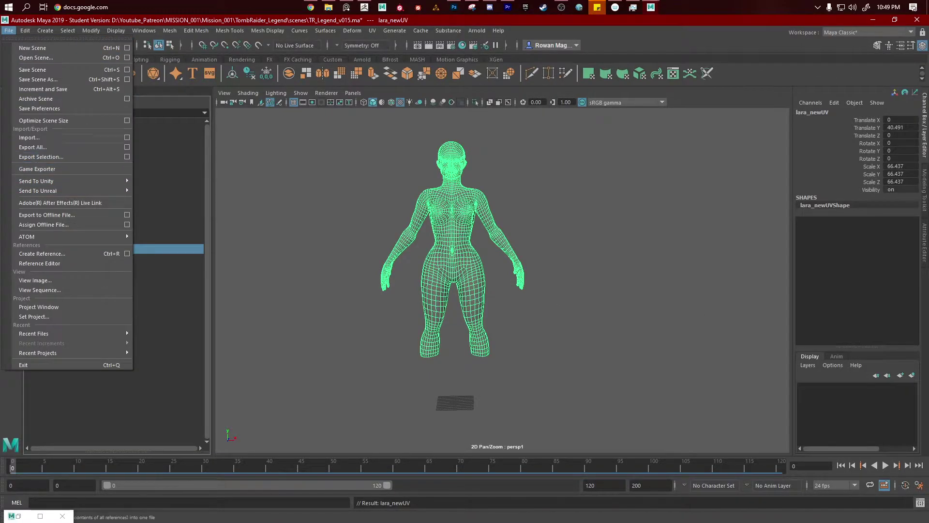
pyautogui.click(40, 156)
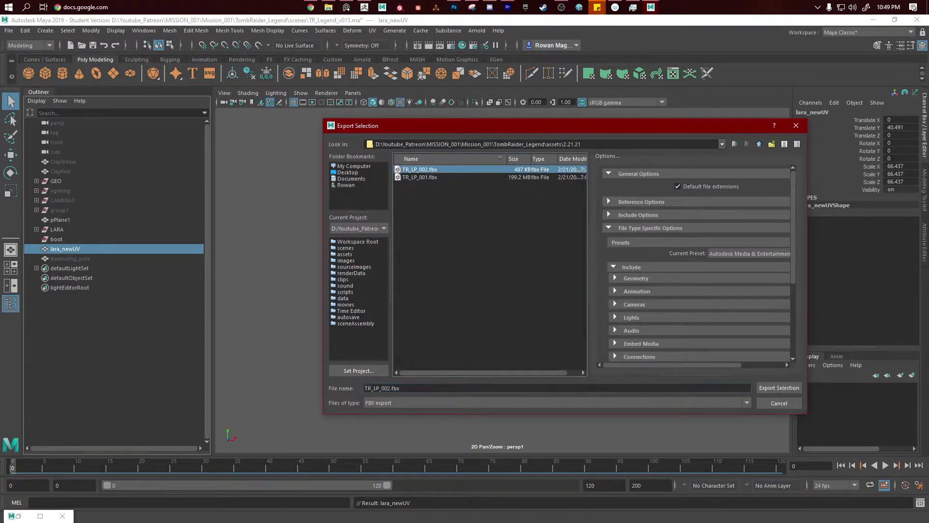
pyautogui.click(557, 403)
pyautogui.press('Up')
pyautogui.press('Up')
pyautogui.press('Up')
pyautogui.press('Up')
pyautogui.press('Up')
pyautogui.press('Up')
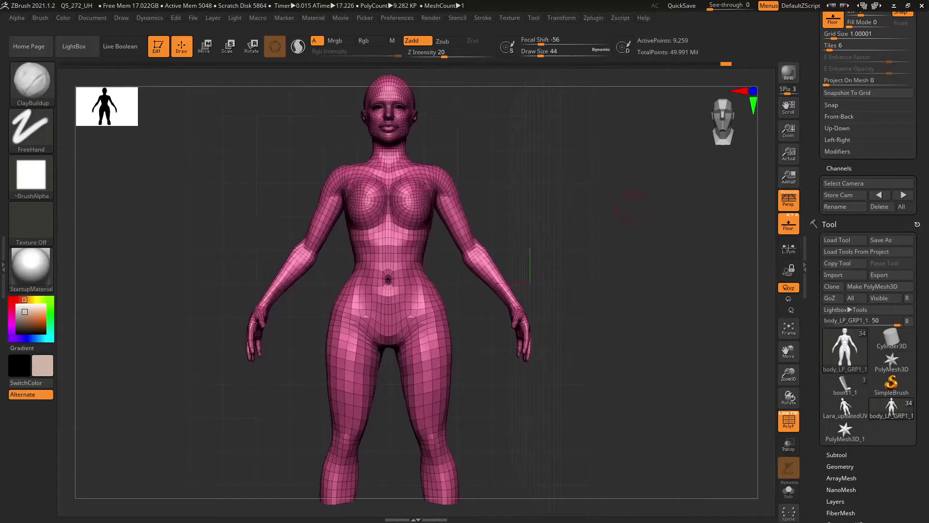
# Make PolyMesh3D the active tool and import the Lara_updatedUV mesh from the 2.21.21 folder into it.
pyautogui.keyDown('alt'); pyautogui.moveTo(632, 208); pyautogui.dragTo(657, 168); pyautogui.keyUp('alt')
pyautogui.moveTo(821, 240); pyautogui.dragTo(821, 154)
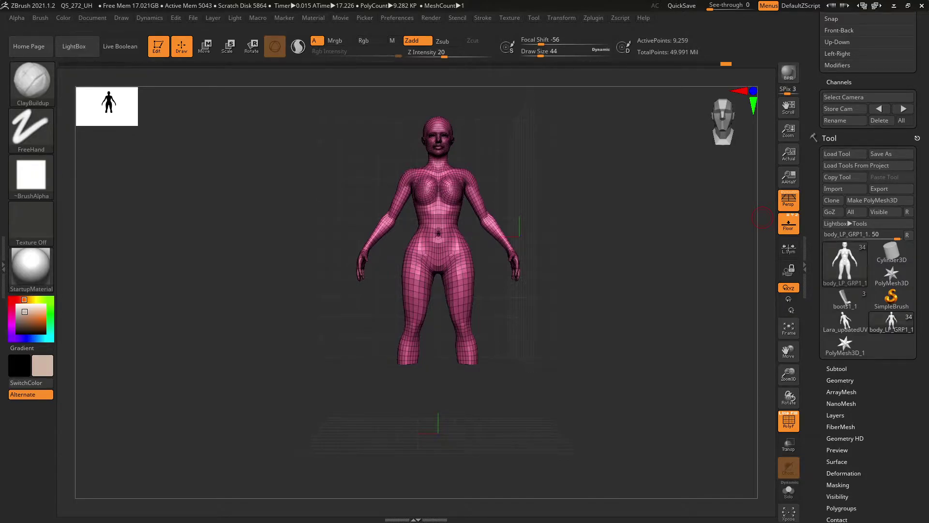
pyautogui.click(836, 368)
pyautogui.scroll(-2, 871, 290)
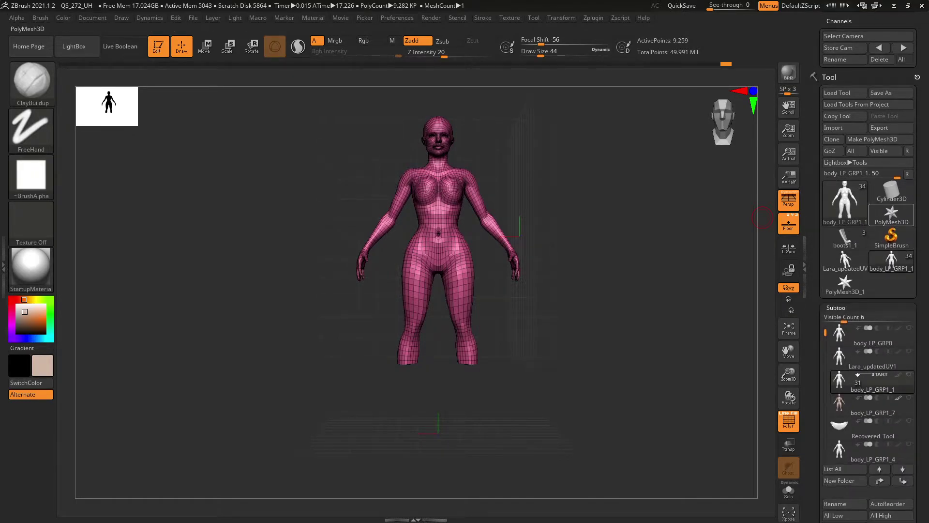
pyautogui.click(891, 212)
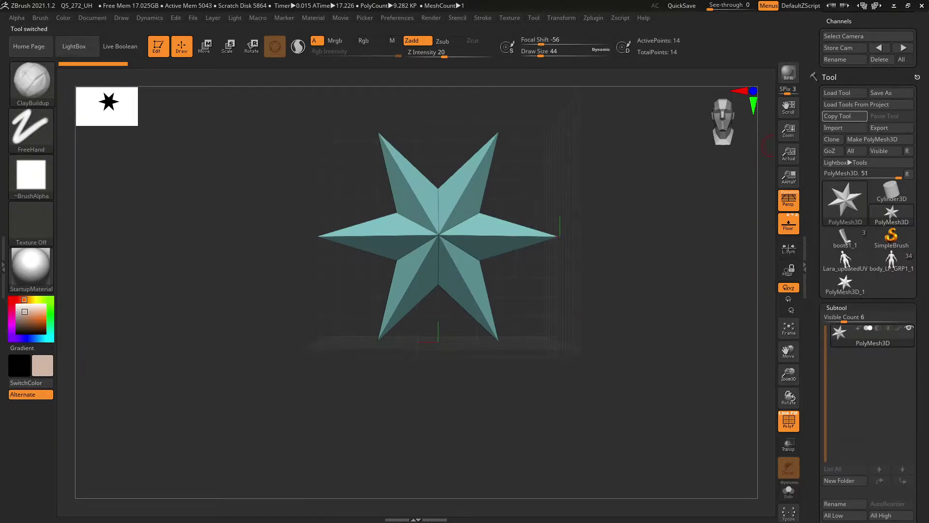
pyautogui.click(834, 128)
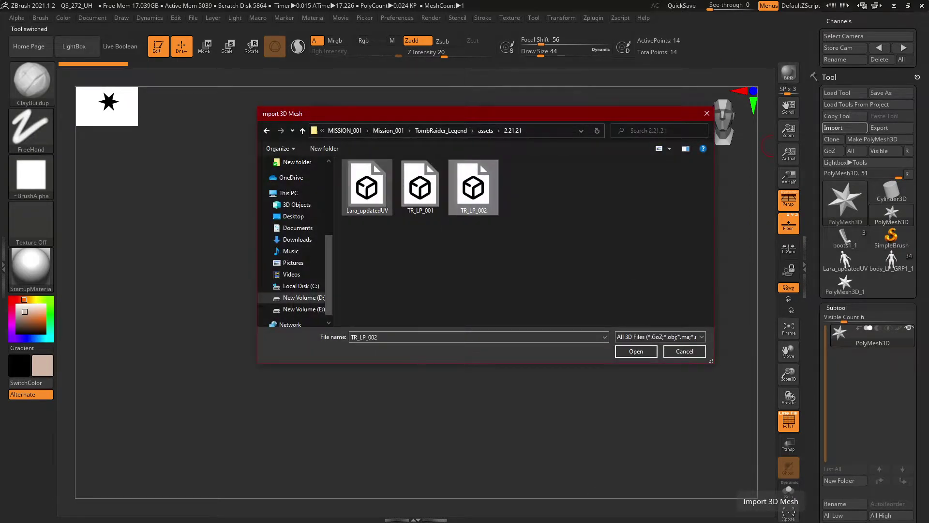
pyautogui.doubleClick(367, 187)
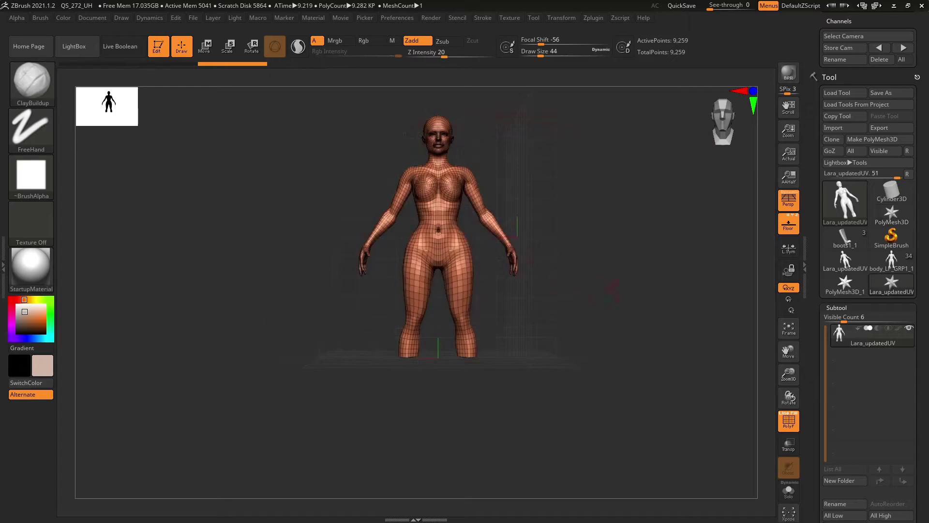
pyautogui.keyDown('alt'); pyautogui.moveTo(612, 290); pyautogui.dragTo(576, 295); pyautogui.keyUp('alt')
pyautogui.keyDown('alt'); pyautogui.moveTo(431, 165); pyautogui.dragTo(588, 273); pyautogui.keyUp('alt')
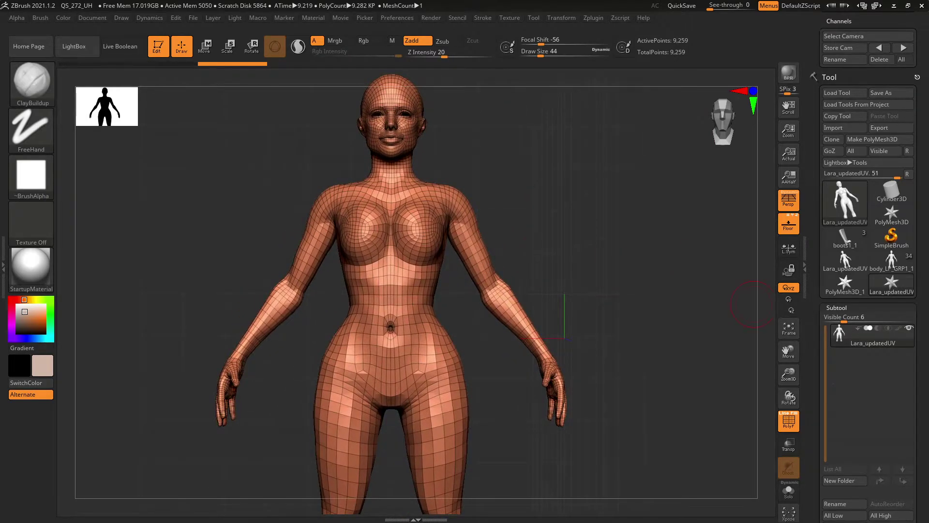
# Return to the body_LP_GRP1_1 tool, view the meshes available to append, and make Lara_updatedUV1 the active subtool.
pyautogui.moveTo(881, 387); pyautogui.dragTo(880, 344)
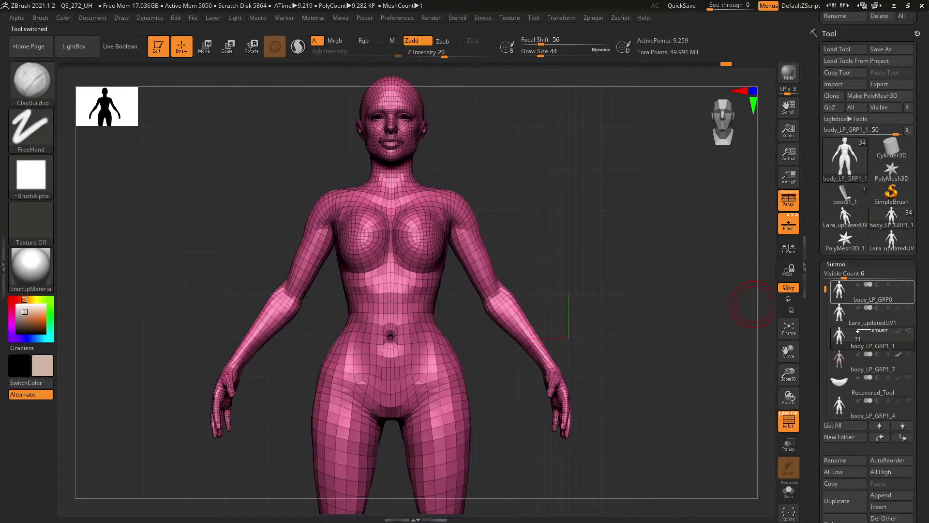
pyautogui.click(891, 495)
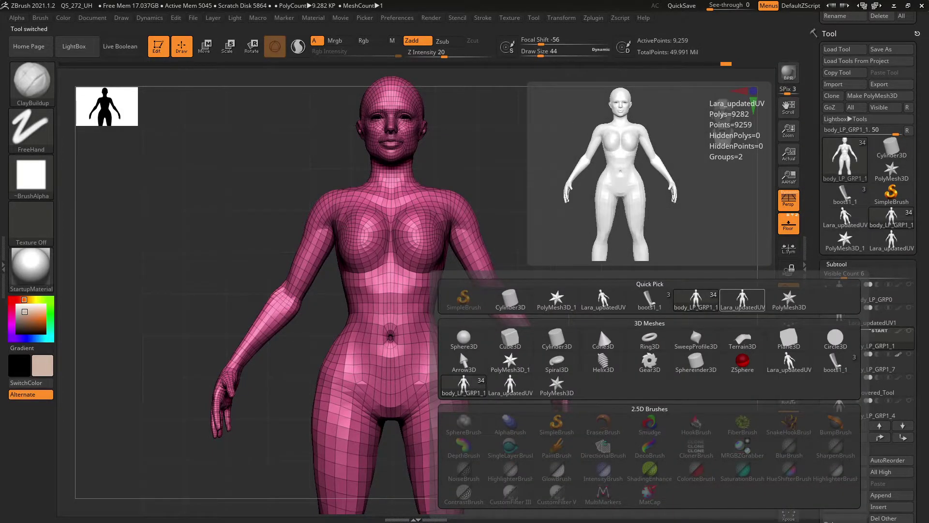
pyautogui.click(866, 316)
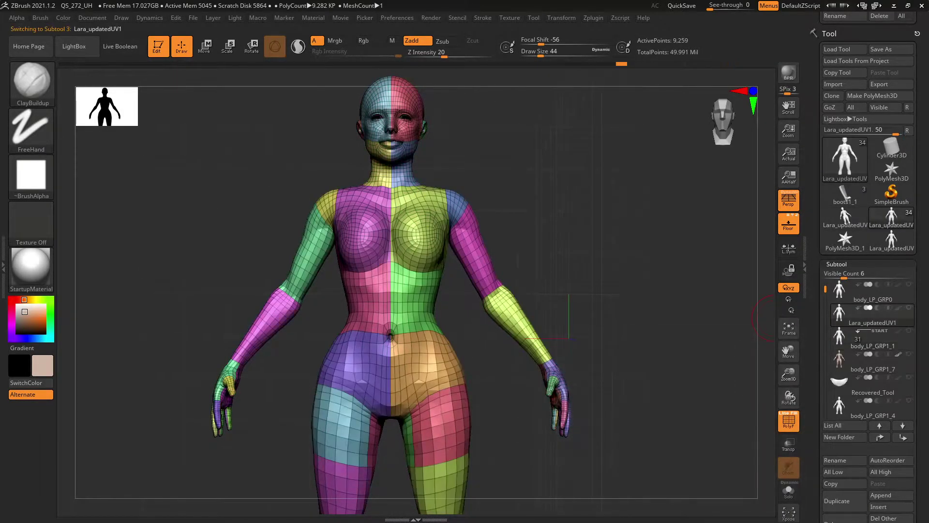
pyautogui.keyDown('alt'); pyautogui.moveTo(593, 230); pyautogui.dragTo(627, 266, button='right'); pyautogui.keyUp('alt')
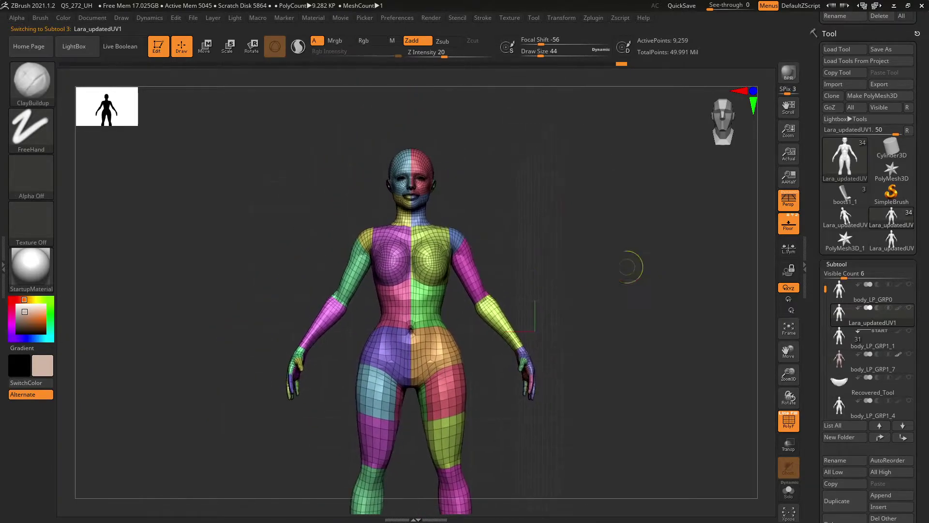
pyautogui.keyDown('alt'); pyautogui.moveTo(628, 267); pyautogui.dragTo(607, 261); pyautogui.keyUp('alt')
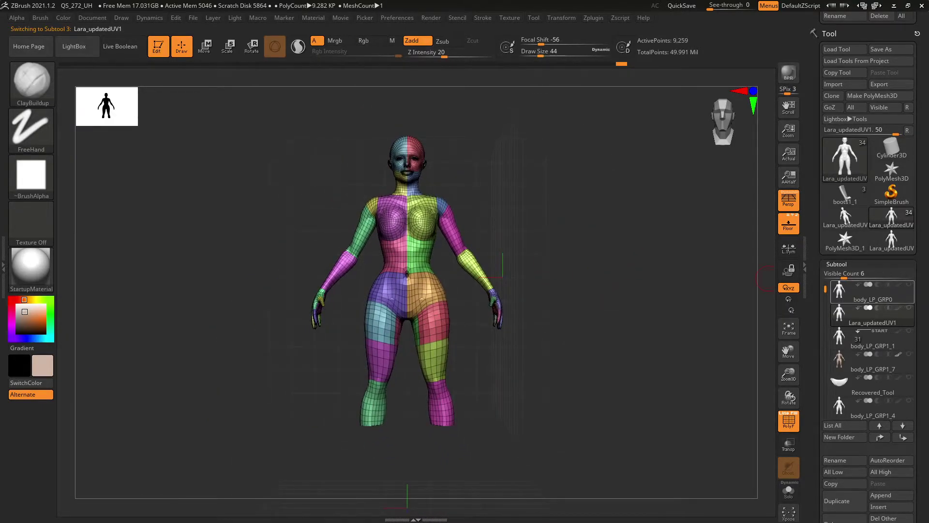
pyautogui.moveTo(725, 262); pyautogui.dragTo(689, 264)
pyautogui.keyDown('ctrl'); pyautogui.moveTo(592, 264); pyautogui.dragTo(605, 259, button='right'); pyautogui.keyUp('ctrl')
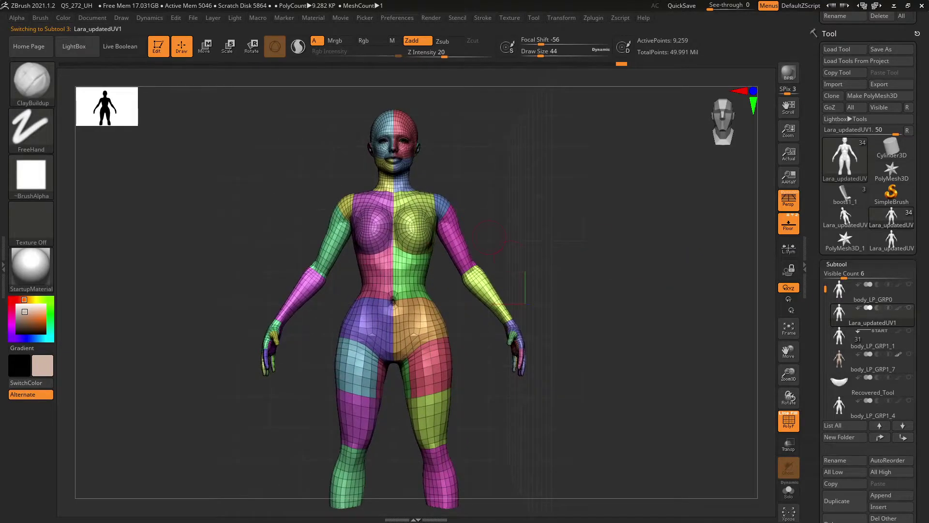
pyautogui.click(836, 264)
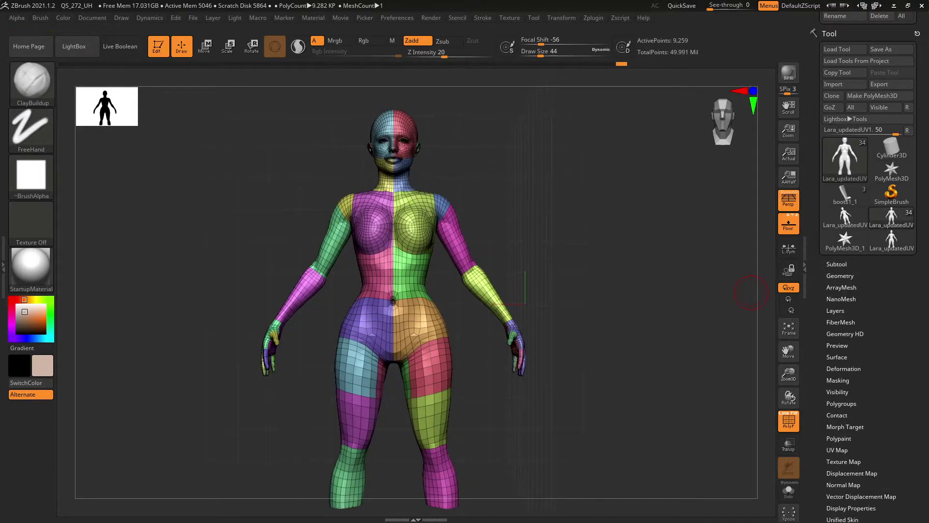
pyautogui.click(841, 403)
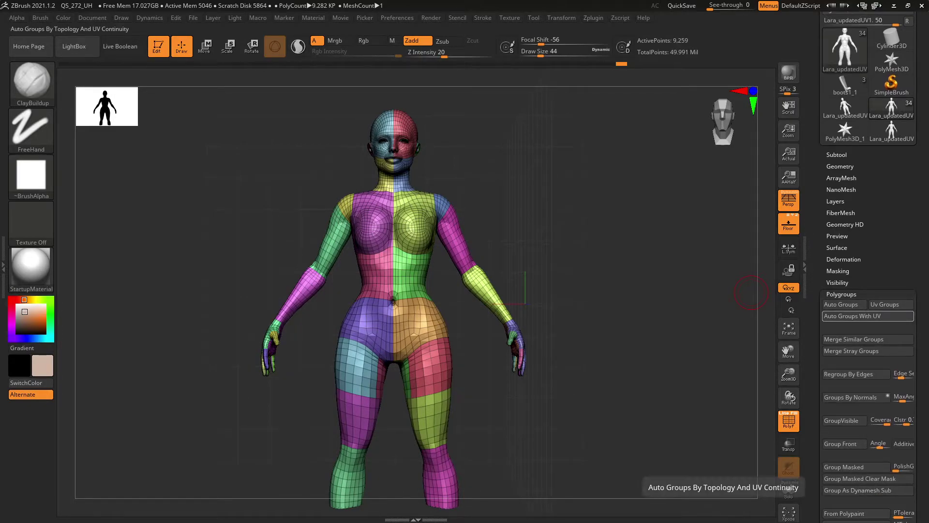
pyautogui.click(841, 294)
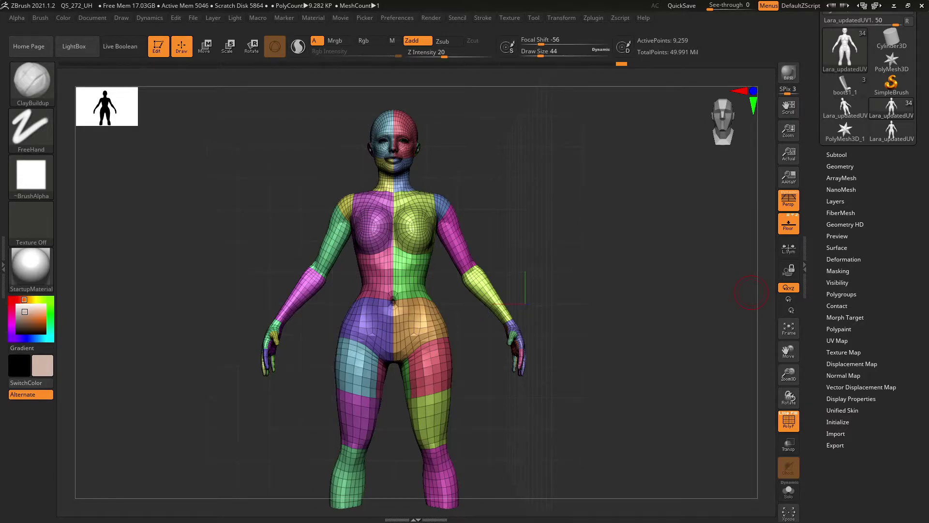
pyautogui.scroll(5, 868, 241)
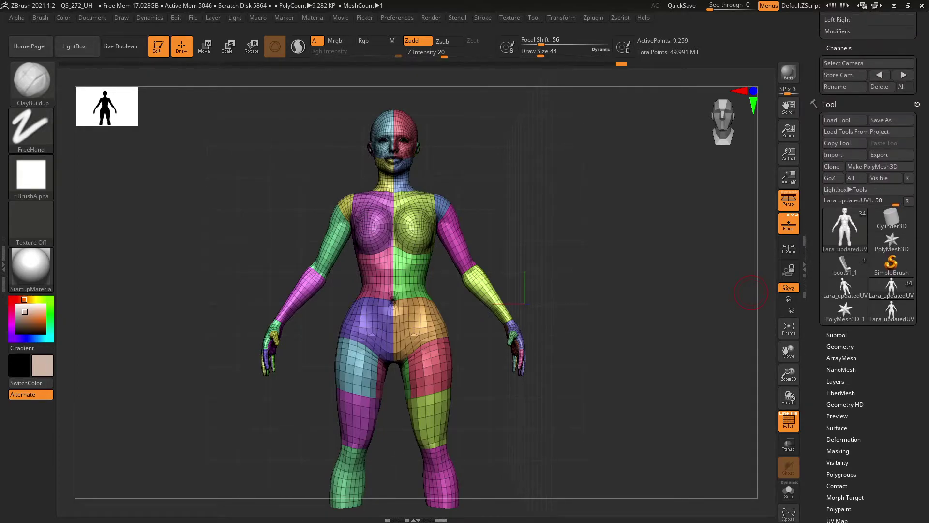
# Flatten the Lara_updatedUV1 mesh with Morph UV to inspect its UV islands, and restore the 3D shape.
pyautogui.moveTo(920, 455); pyautogui.dragTo(920, 186)
pyautogui.click(837, 252)
pyautogui.click(843, 262)
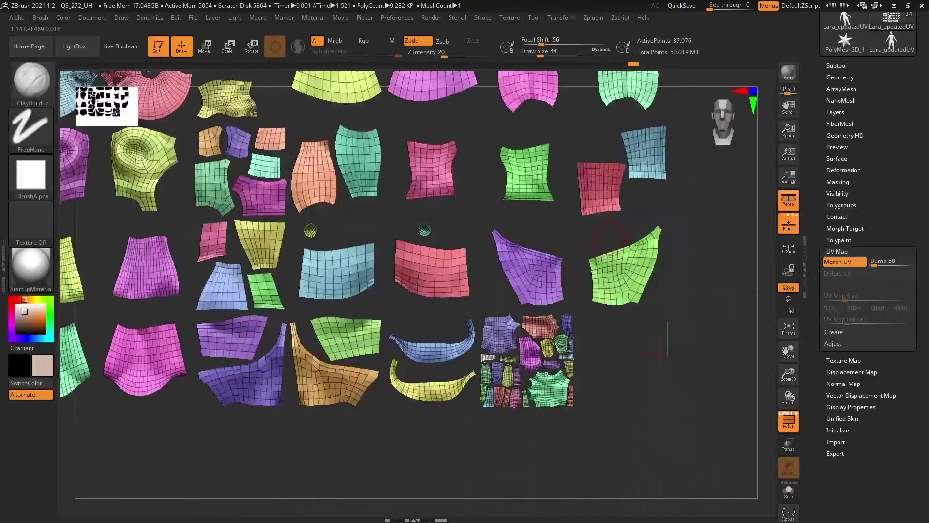
pyautogui.moveTo(611, 238)
pyautogui.keyDown('ctrl'); pyautogui.mouseDown(button='right')
pyautogui.moveTo(607, 167)
pyautogui.moveTo(614, 237)
pyautogui.moveTo(608, 178)
pyautogui.moveTo(601, 203)
pyautogui.mouseUp(button='right'); pyautogui.keyUp('ctrl')
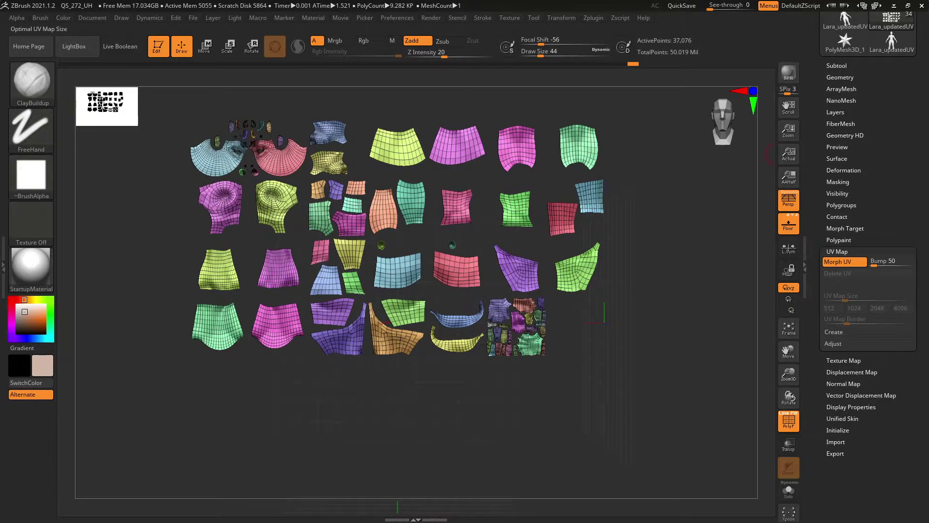
pyautogui.click(838, 261)
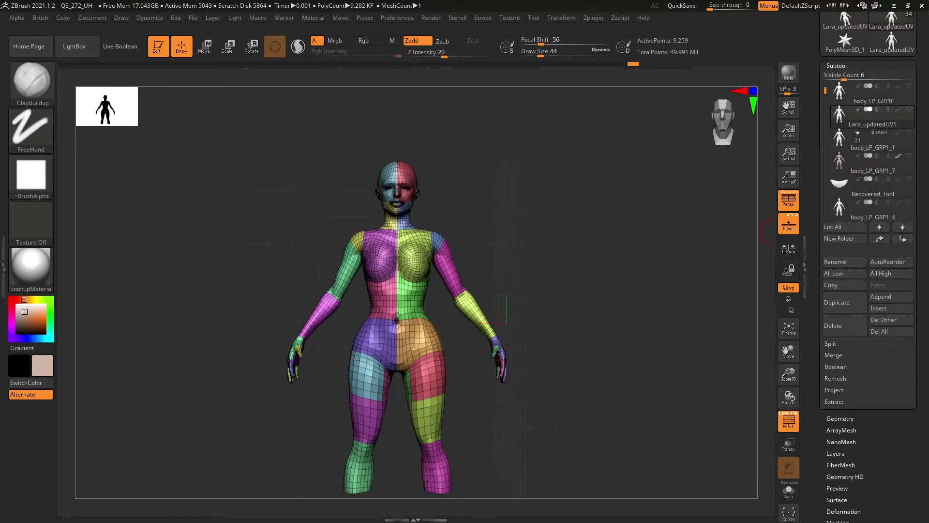
# Copy the UVs of the Lara_updatedUV1 subtool with UV Master.
pyautogui.moveTo(866, 115)
pyautogui.click(593, 17)
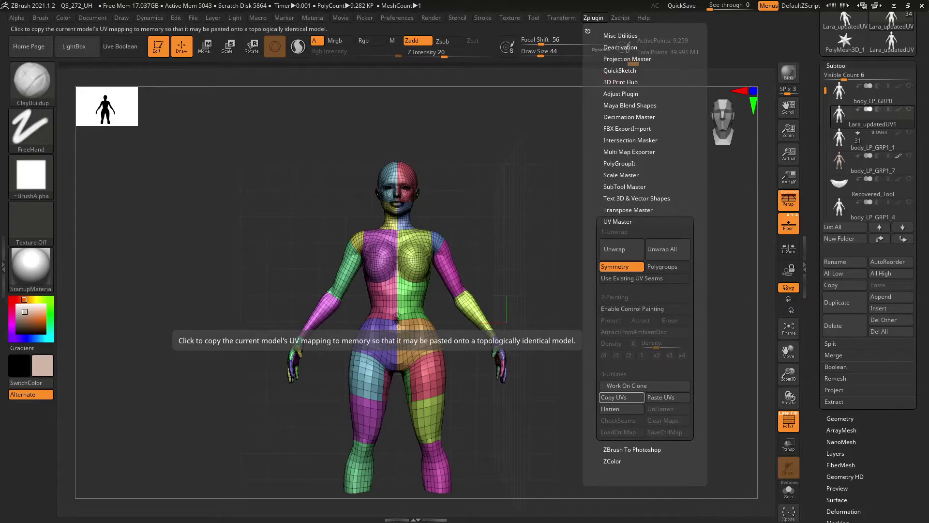
pyautogui.click(621, 397)
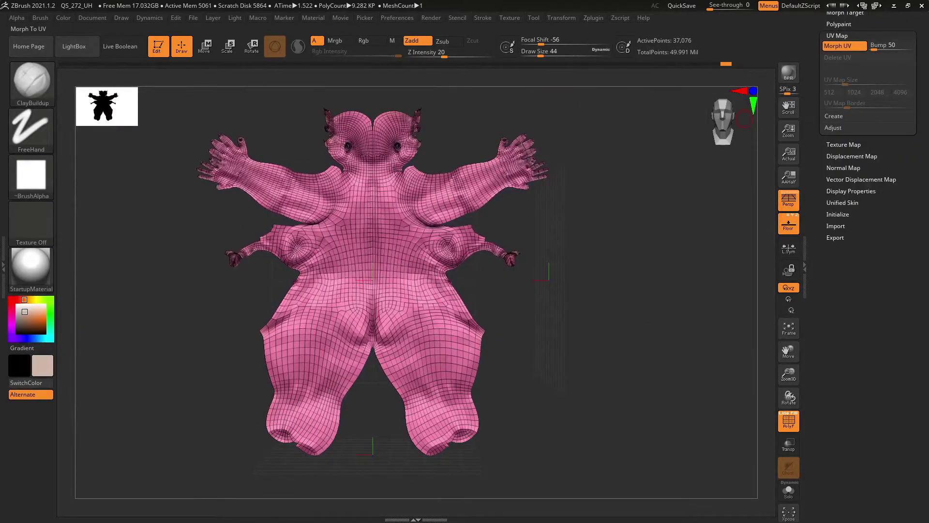
# Restore the body_LP_GRP1_1 mesh from its flattened UV view and paste the copied UVs onto it with UV Master.
pyautogui.click(845, 46)
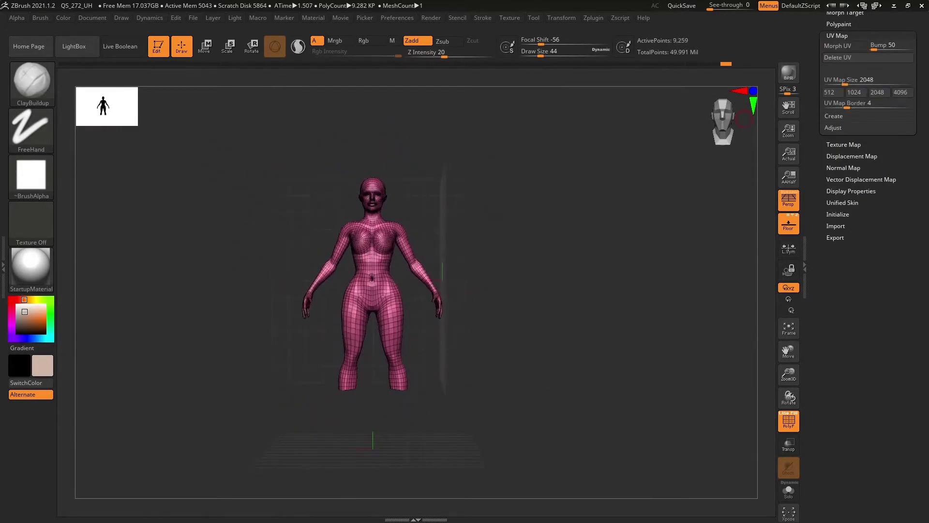
pyautogui.click(837, 35)
pyautogui.moveTo(919, 121); pyautogui.dragTo(920, 353)
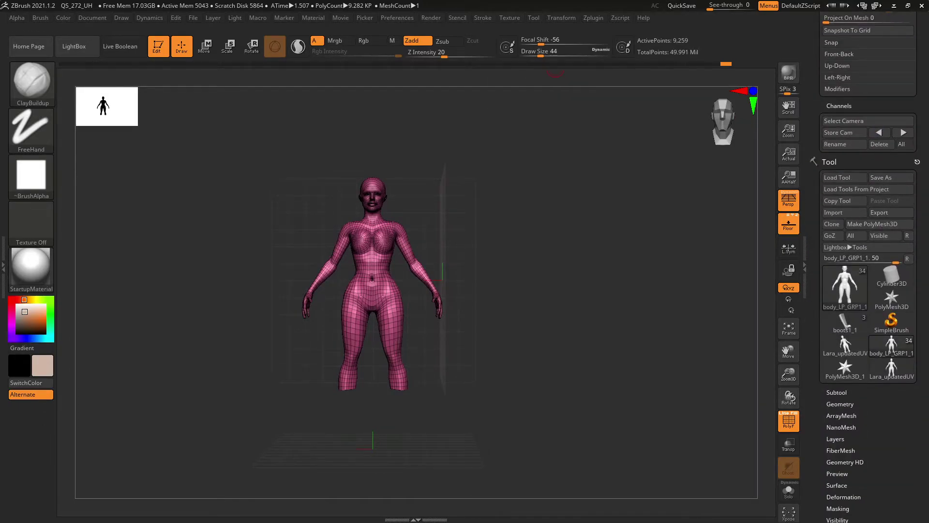
pyautogui.click(593, 17)
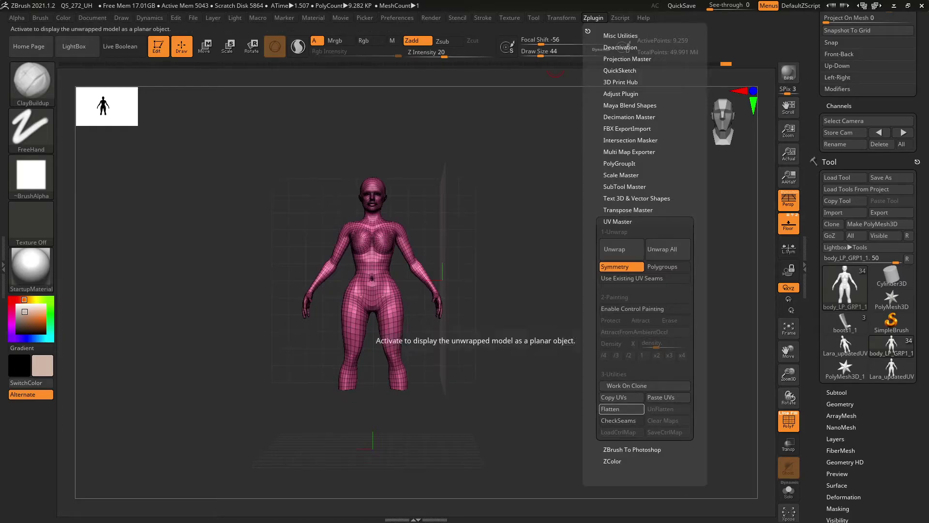
pyautogui.click(668, 396)
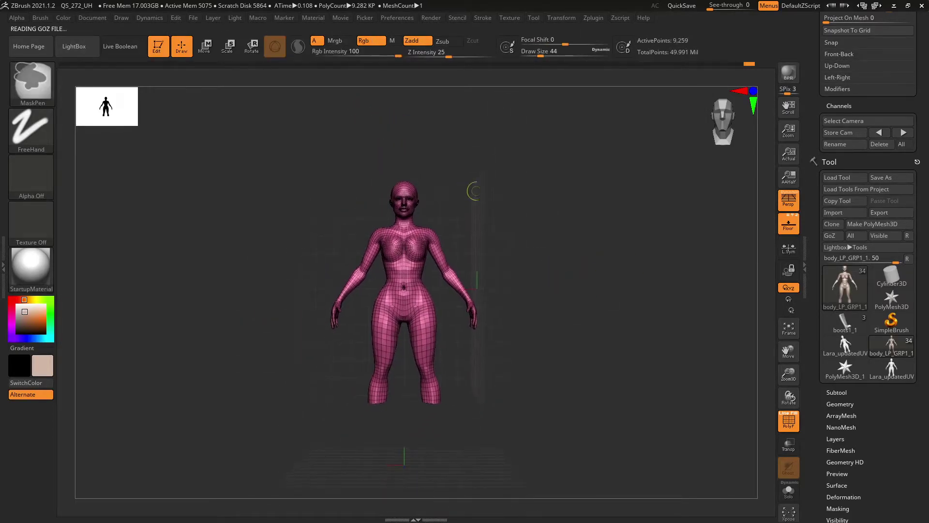
# Create polygroups on the body_LP_GRP1_1 mesh from its new UVs with Auto Groups With UV.
pyautogui.scroll(-5, 866, 266)
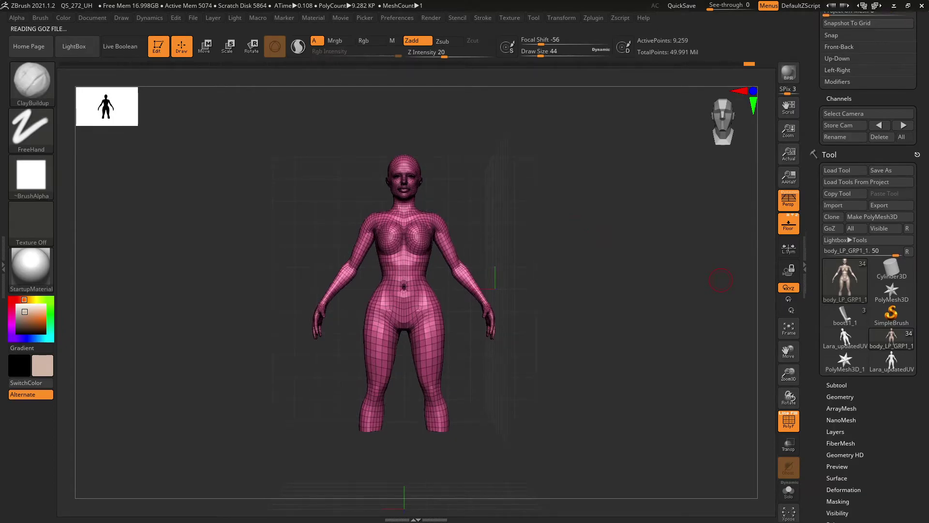
pyautogui.click(841, 382)
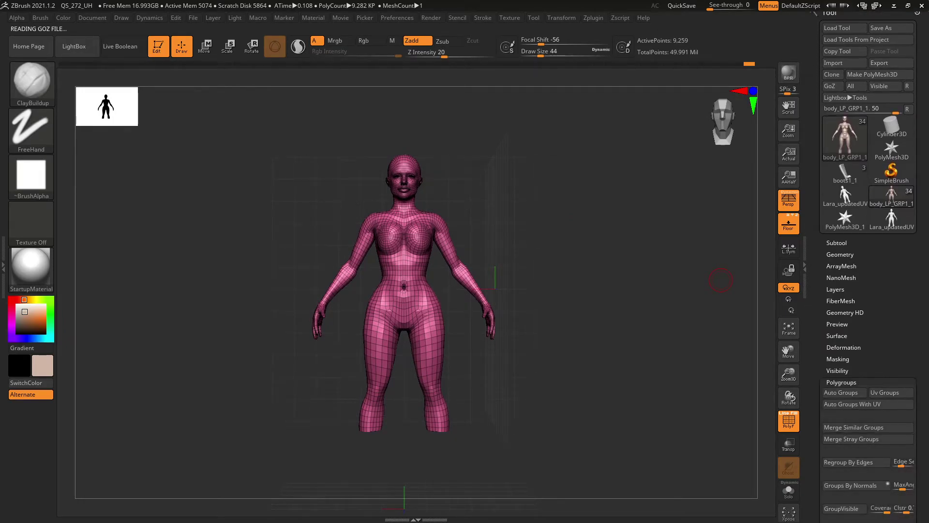
pyautogui.moveTo(818, 385); pyautogui.dragTo(819, 196)
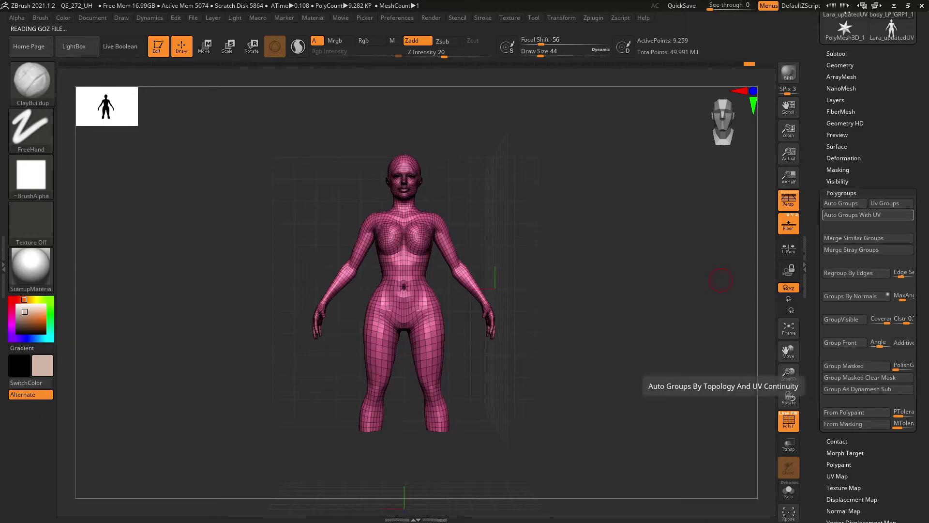
pyautogui.click(853, 214)
pyautogui.moveTo(503, 286)
pyautogui.mouseDown()
pyautogui.moveTo(378, 221)
pyautogui.moveTo(320, 227)
pyautogui.moveTo(575, 290)
pyautogui.mouseUp()
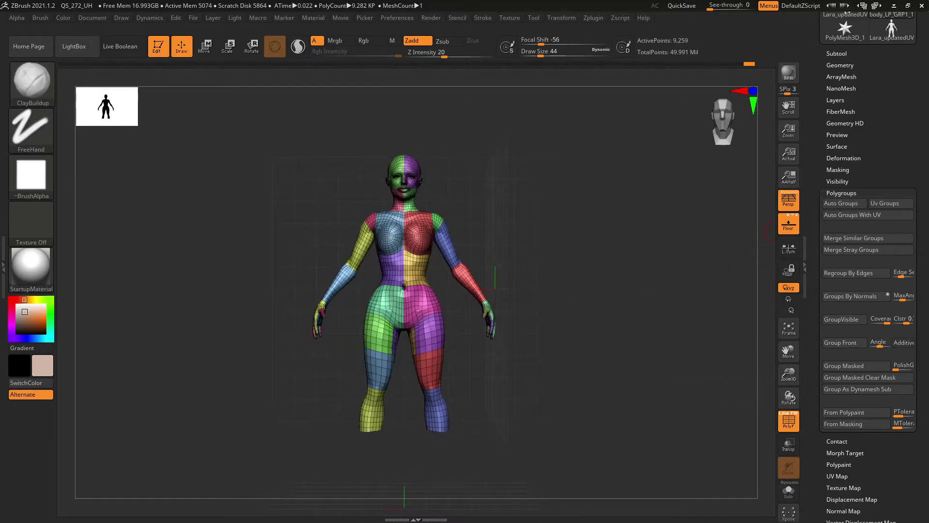
# Check the pasted UV layout on body_LP_GRP1_1 with Morph UV, and return to the 3D shape.
pyautogui.click(837, 476)
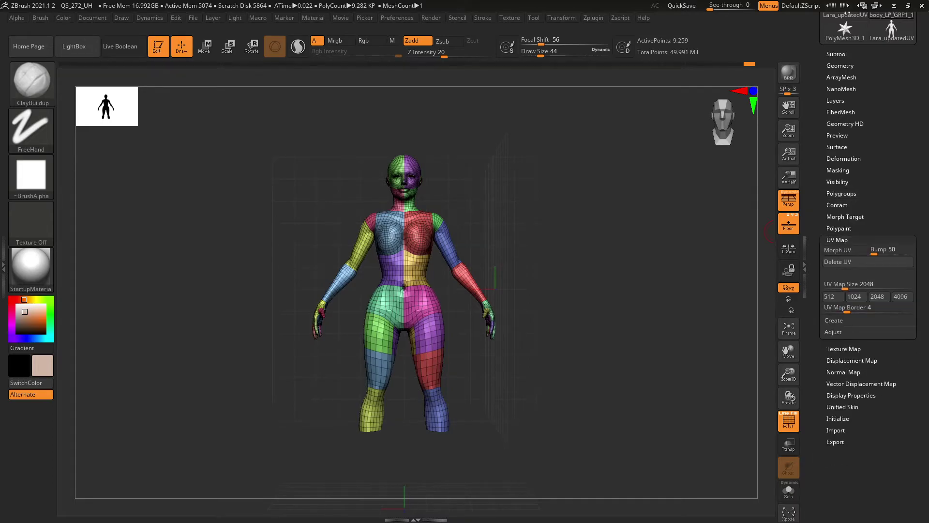
pyautogui.click(841, 249)
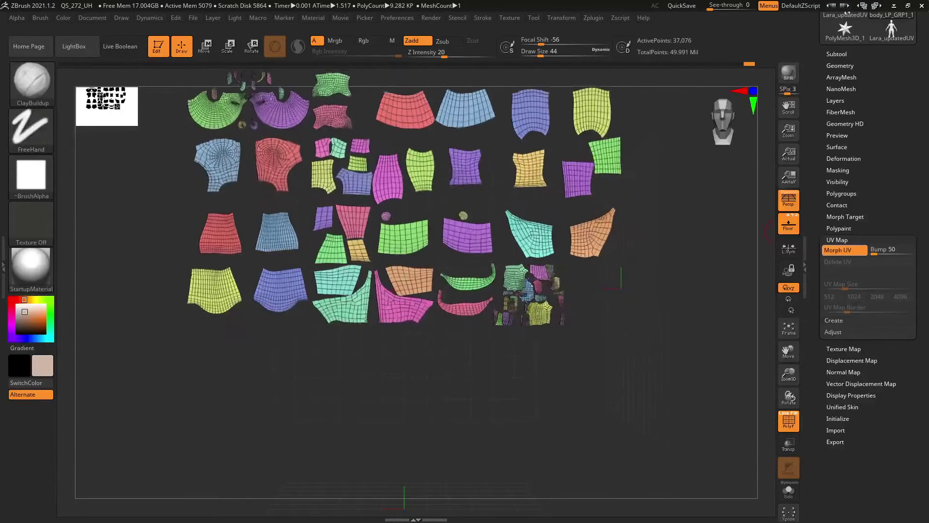
pyautogui.click(838, 249)
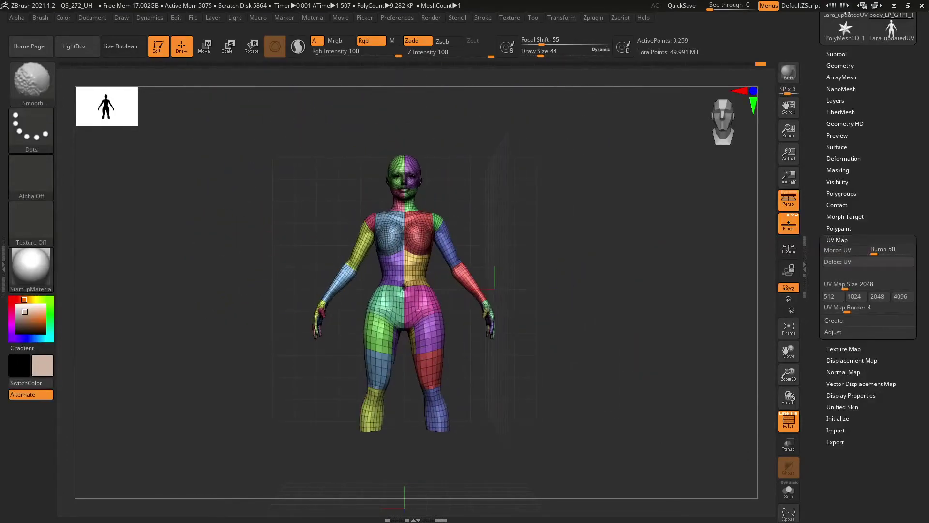
# Isolate the red chest polygroup to inspect it, and show the whole body again.
pyautogui.moveTo(501, 203)
pyautogui.keyDown('ctrl'); pyautogui.mouseDown(button='right')
pyautogui.moveTo(502, 80)
pyautogui.moveTo(504, 181)
pyautogui.moveTo(520, 216)
pyautogui.moveTo(519, 368)
pyautogui.mouseUp(button='right'); pyautogui.keyUp('ctrl')
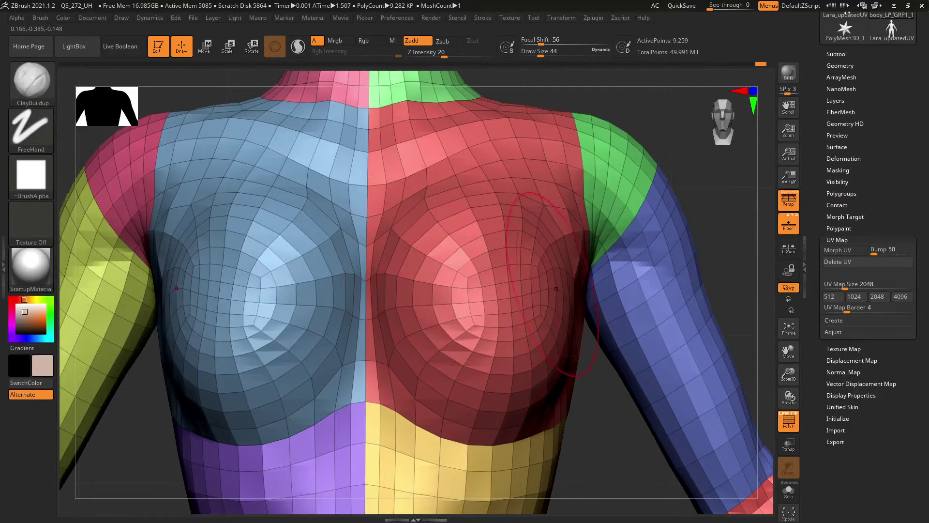
pyautogui.hotkey('ctrl', 'shift')
pyautogui.press('ctrl')
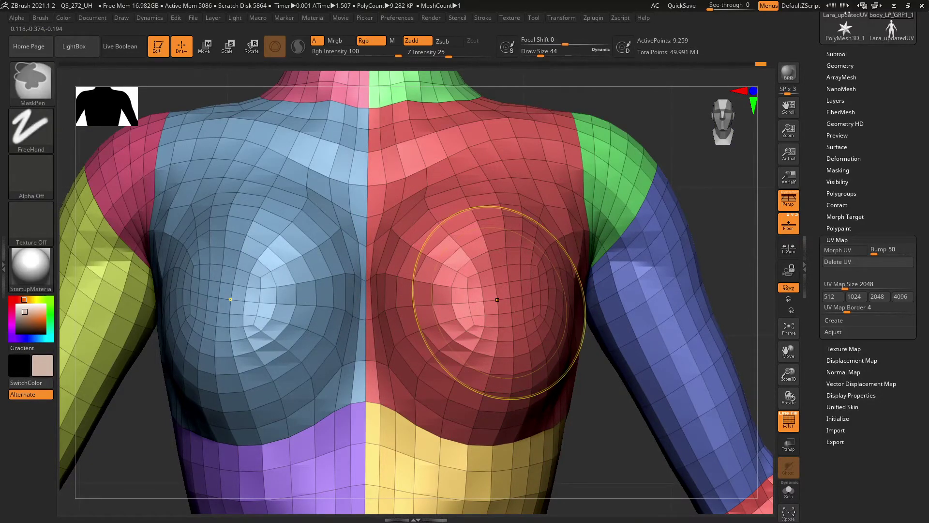
pyautogui.keyDown('ctrl'); pyautogui.keyDown('shift'); pyautogui.click(478, 280); pyautogui.keyUp('shift'); pyautogui.keyUp('ctrl')
pyautogui.moveTo(478, 279)
pyautogui.mouseDown(button='right')
pyautogui.moveTo(416, 291)
pyautogui.moveTo(358, 285)
pyautogui.moveTo(488, 288)
pyautogui.moveTo(435, 290)
pyautogui.moveTo(431, 232)
pyautogui.mouseUp(button='right')
pyautogui.hotkey('ctrl', 'shift')
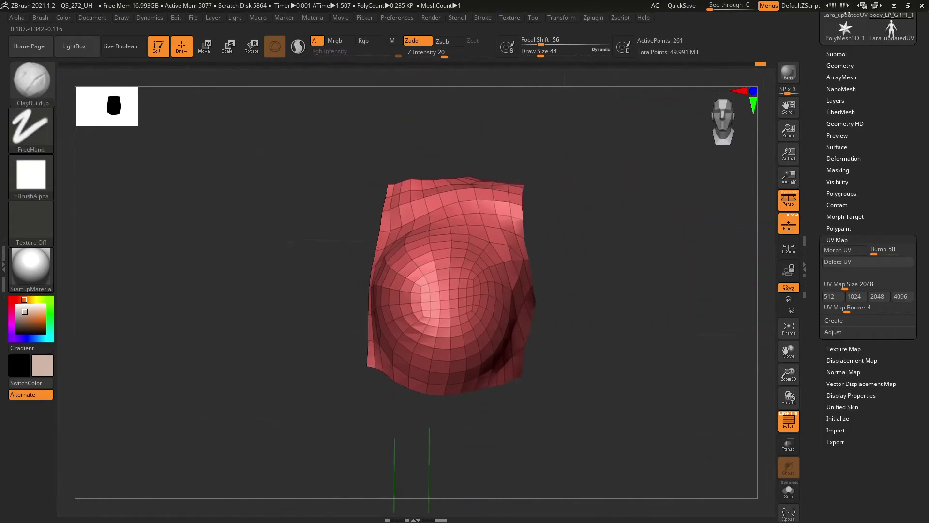
pyautogui.keyDown('ctrl'); pyautogui.keyDown('shift'); pyautogui.click(591, 316); pyautogui.keyUp('shift'); pyautogui.keyUp('ctrl')
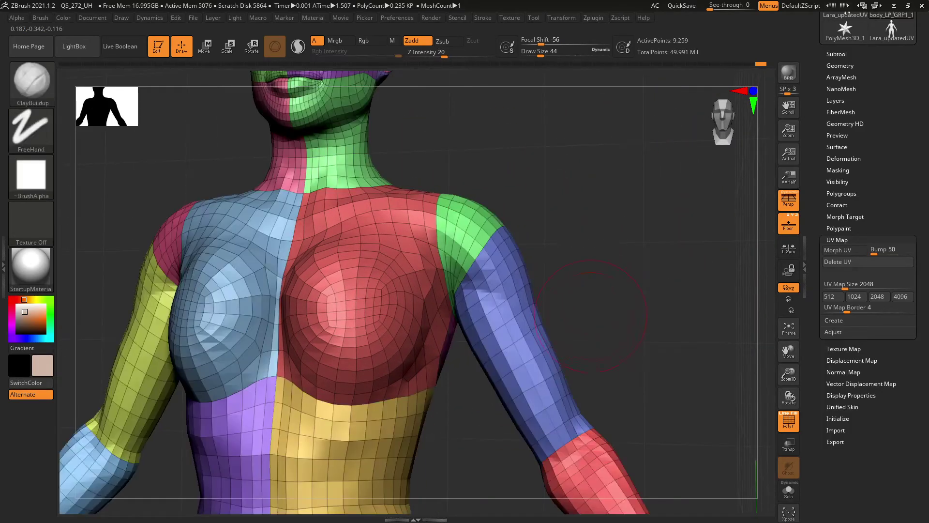
pyautogui.moveTo(591, 316)
pyautogui.mouseDown(button='right')
pyautogui.moveTo(661, 333)
pyautogui.moveTo(552, 310)
pyautogui.moveTo(643, 331)
pyautogui.mouseUp(button='right')
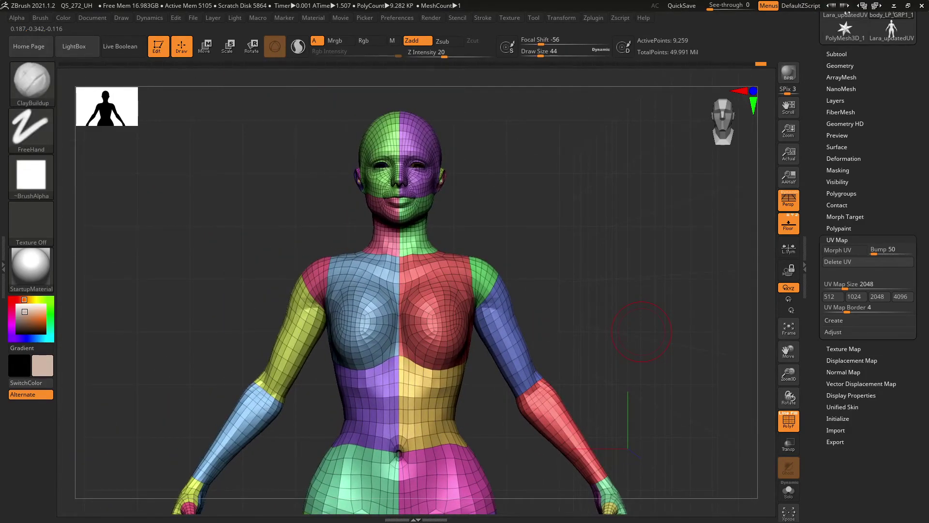
pyautogui.keyDown('ctrl'); pyautogui.moveTo(641, 331); pyautogui.dragTo(591, 341, button='right'); pyautogui.keyUp('ctrl')
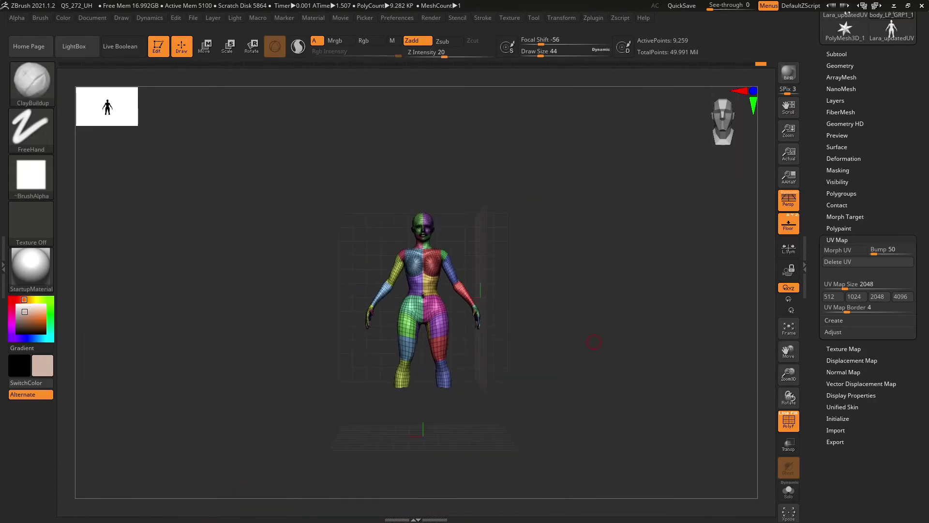